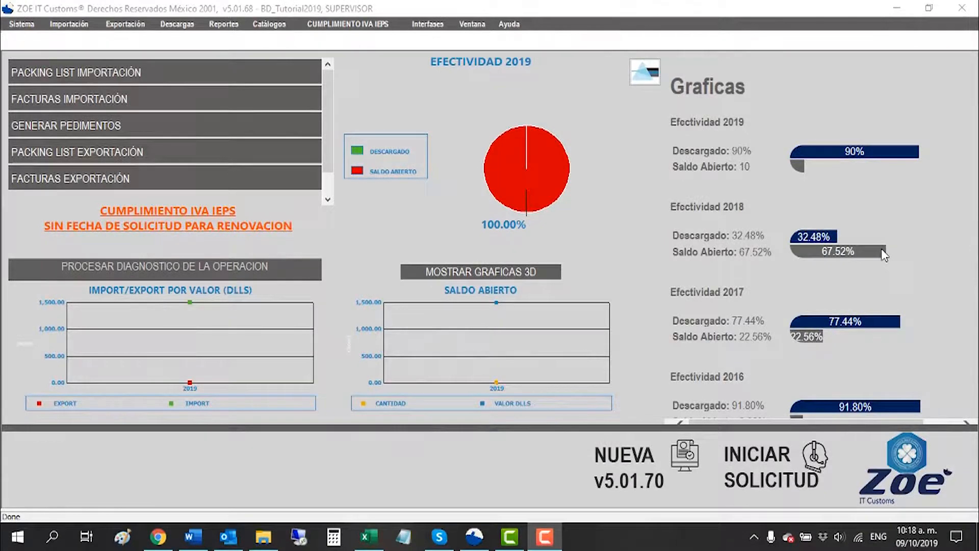
Step: Start export invoice FE-01-2019 dated 02/10/2019 with merchandise type Producto Terminado
{"action": "left_click", "coordinate": [125, 24]}
{"action": "left_click", "coordinate": [512, 155]}
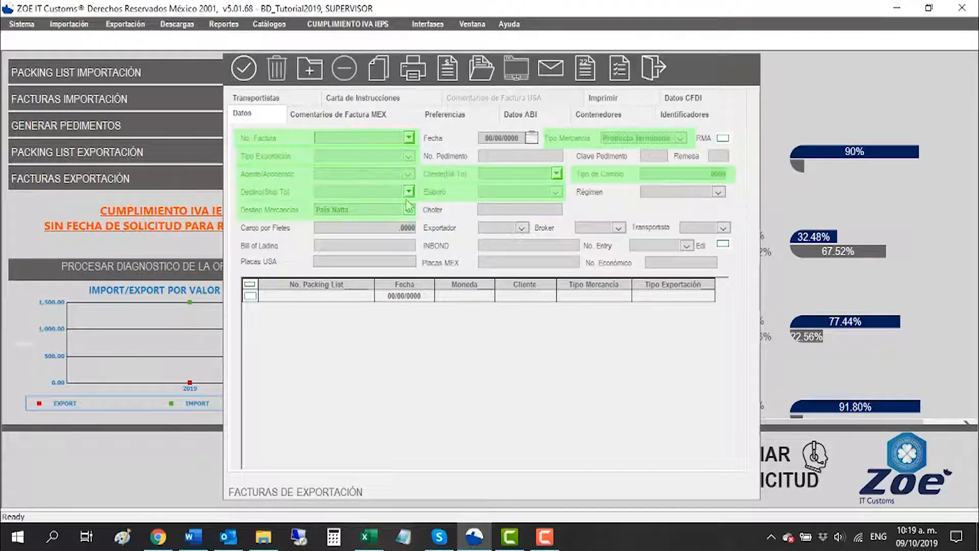
{"action": "left_click", "coordinate": [277, 119]}
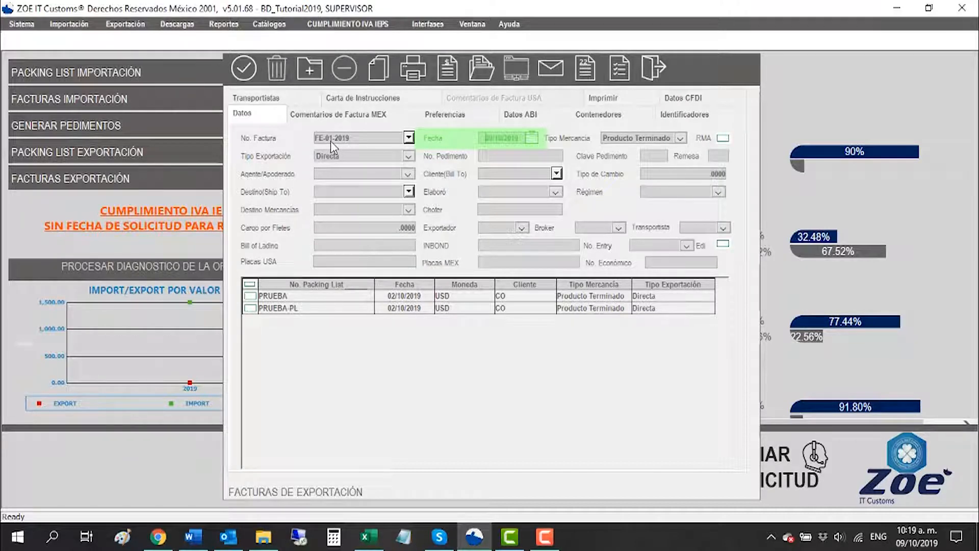
{"action": "key", "text": "Tab"}
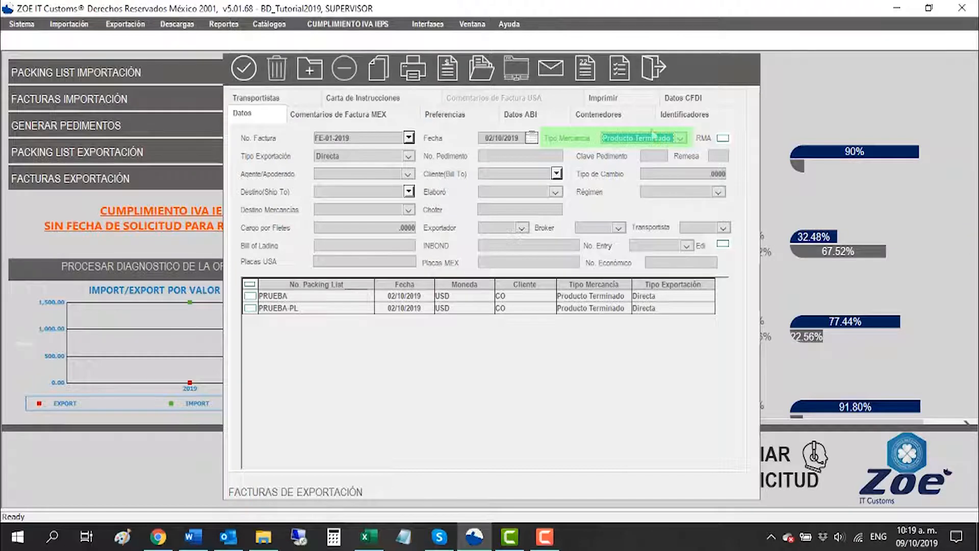
Step: Set the invoice's export type to Directa and its Clave Pedimento to RT, leaving No. Pedimento blank
{"action": "left_click", "coordinate": [377, 159]}
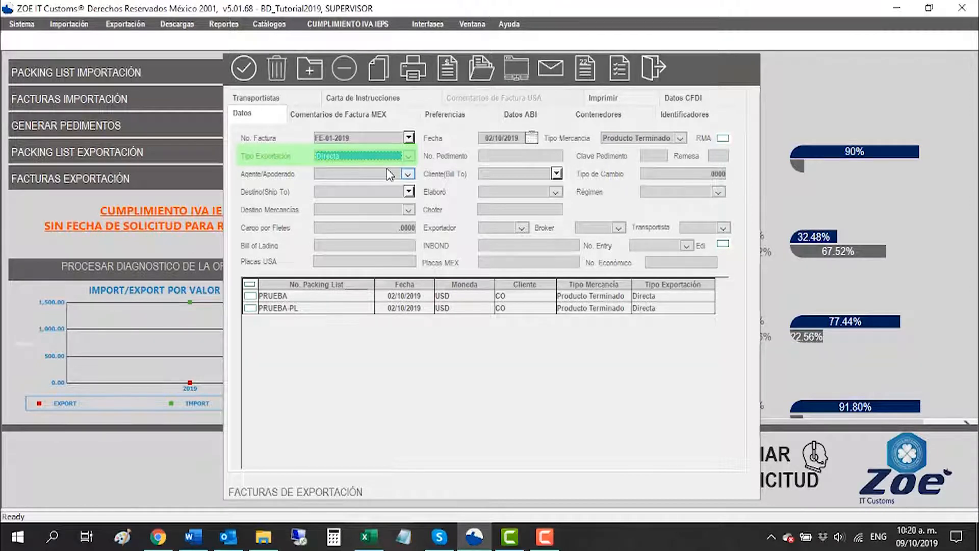
{"action": "key", "text": "Tab"}
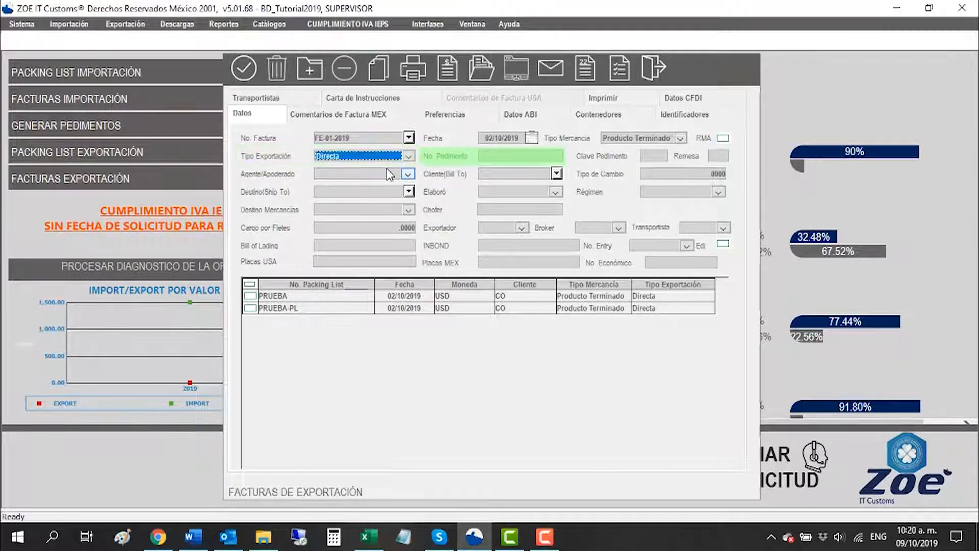
{"action": "left_click", "coordinate": [485, 161]}
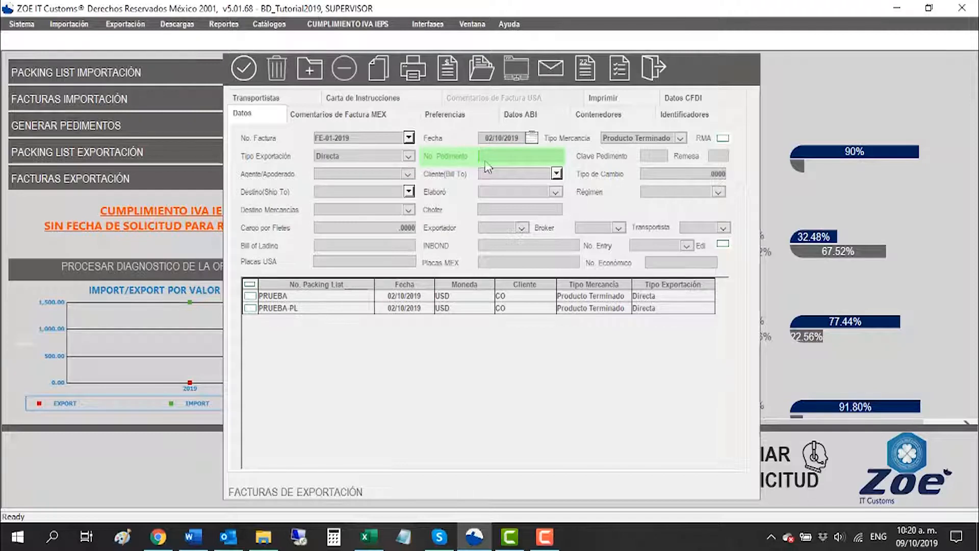
{"action": "key", "text": "Tab"}
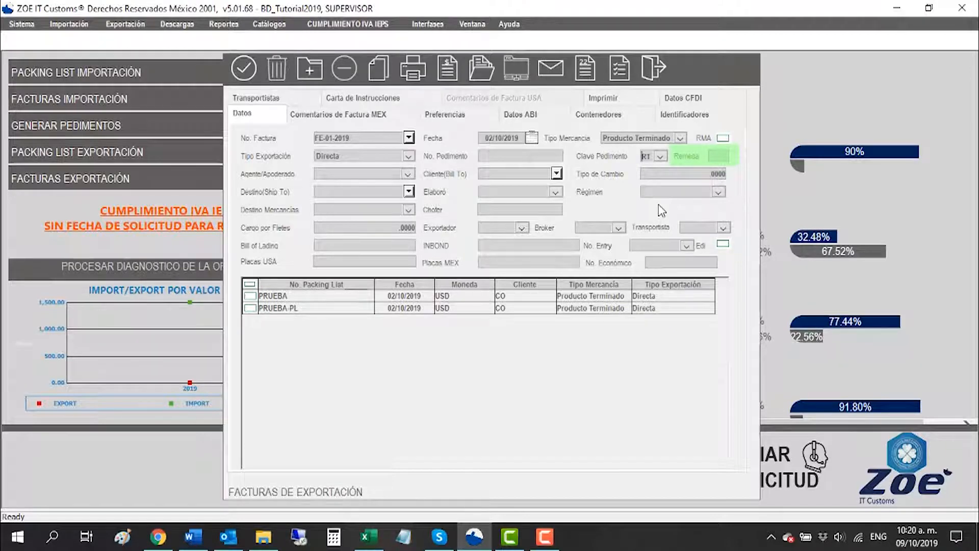
Step: Assign agent 0926 and bill-to client CO to the invoice, with an exchange rate of 19.5
{"action": "left_click", "coordinate": [349, 173]}
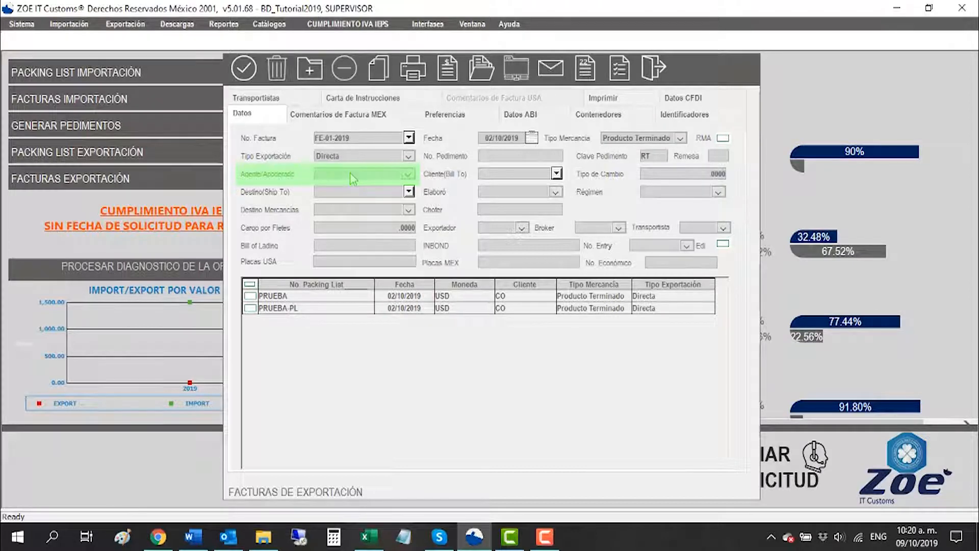
{"action": "left_click", "coordinate": [408, 174]}
{"action": "left_click", "coordinate": [342, 205]}
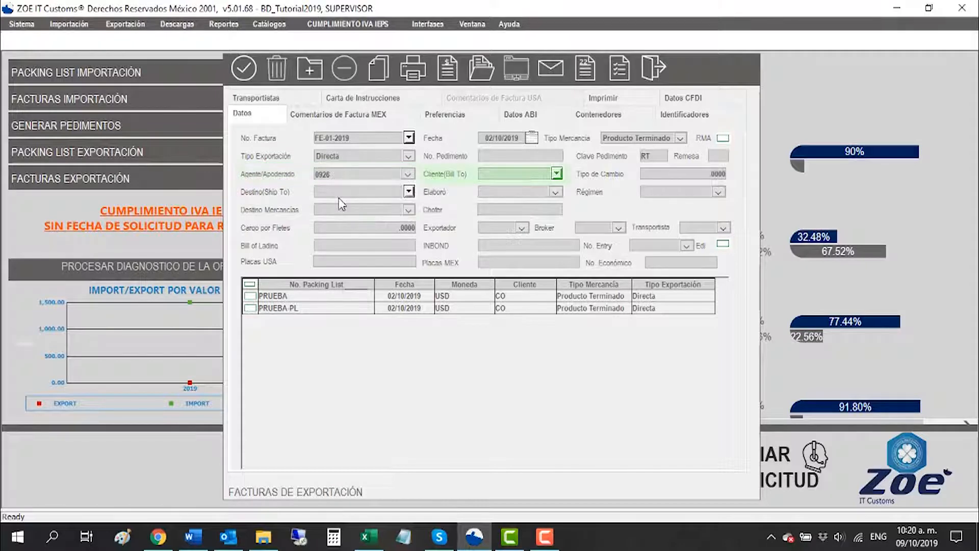
{"action": "left_click", "coordinate": [507, 174]}
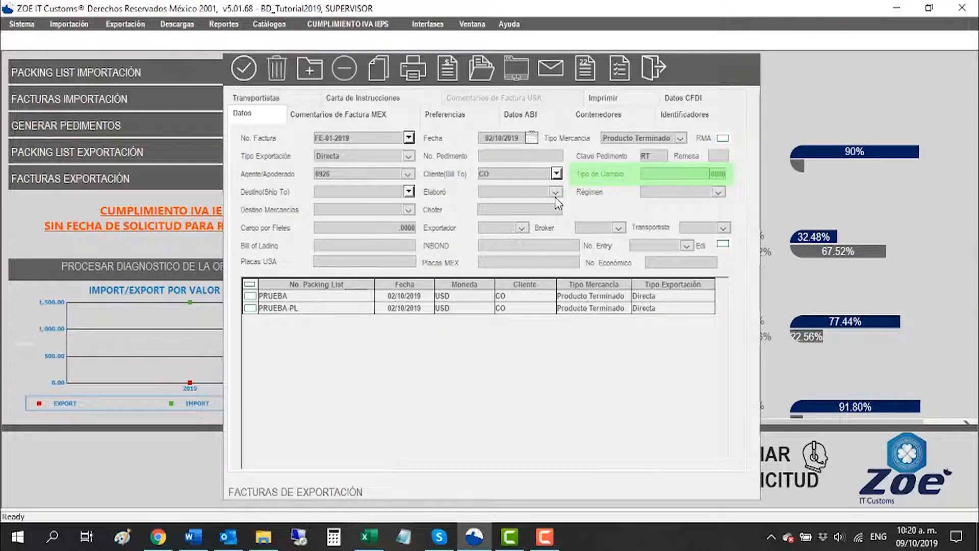
{"action": "type", "text": "19.5"}
Step: Set the ship-to destination to 078, Elaboró to 0926 and the Régimen to ETR
{"action": "left_click", "coordinate": [324, 195]}
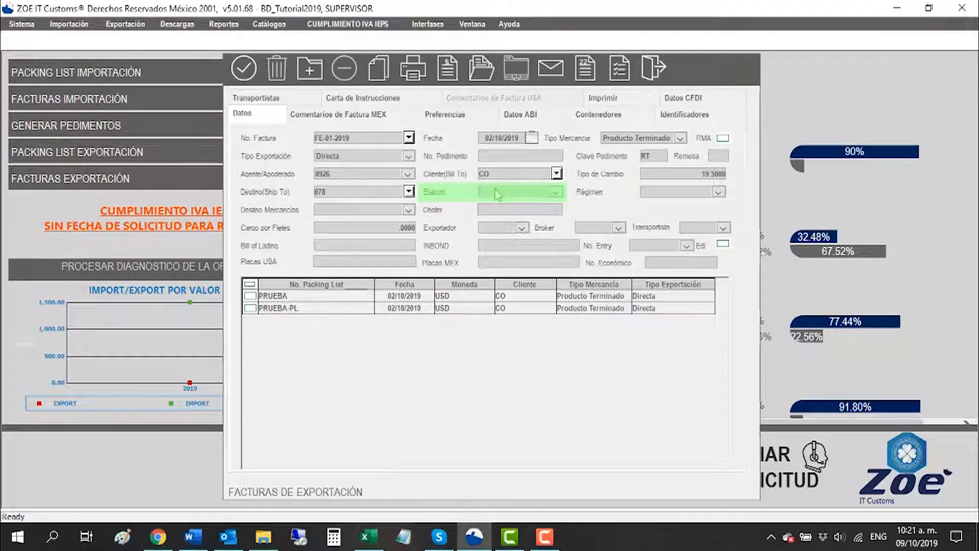
{"action": "type", "text": "0926"}
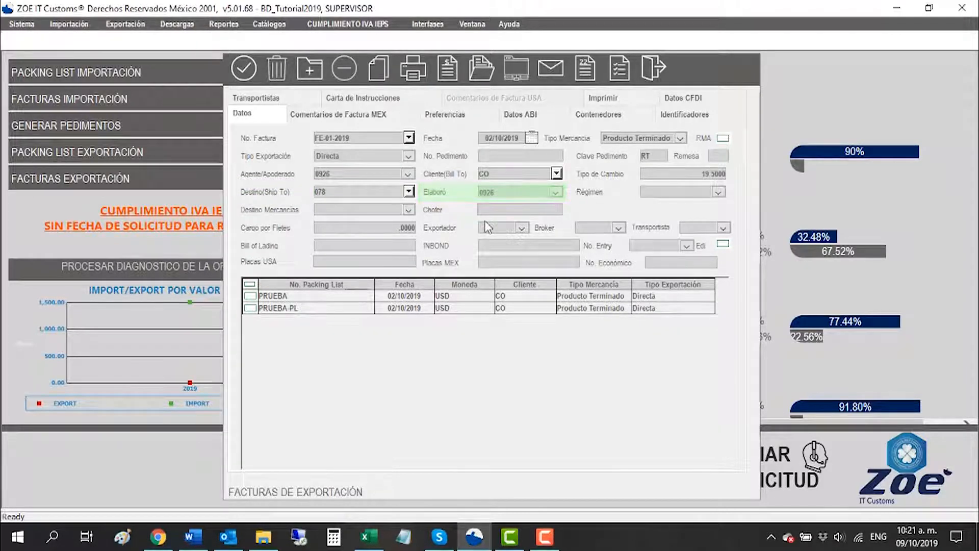
{"action": "key", "text": "Tab"}
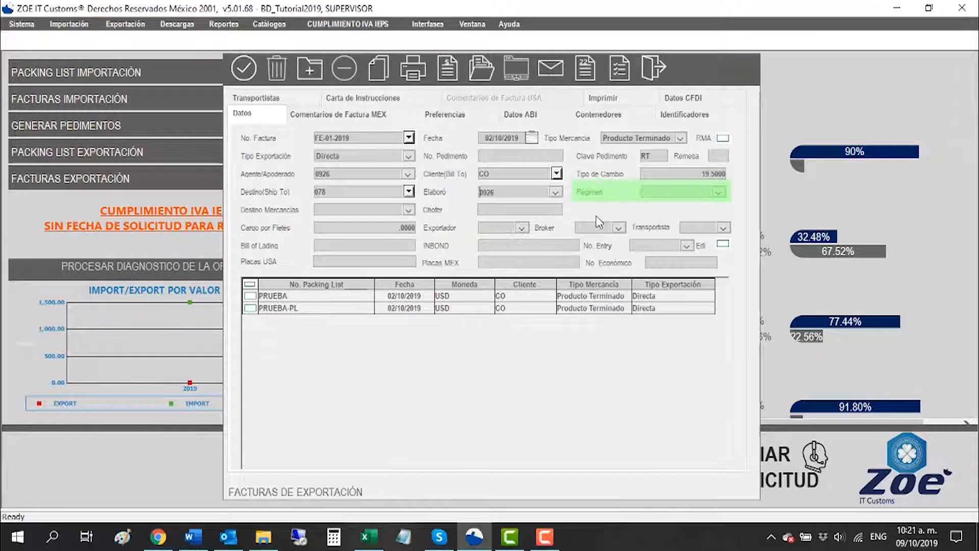
{"action": "left_click", "coordinate": [719, 193]}
{"action": "left_click", "coordinate": [662, 243]}
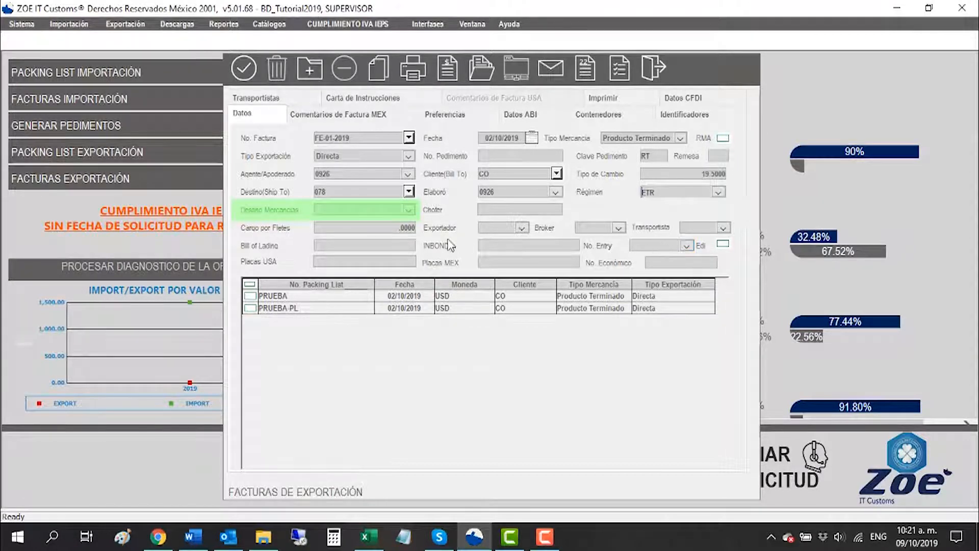
Step: Set the goods' destination to País Nafta, enter the driver's full name, and set the freight charge to 100
{"action": "left_click", "coordinate": [408, 210]}
{"action": "left_click", "coordinate": [332, 231]}
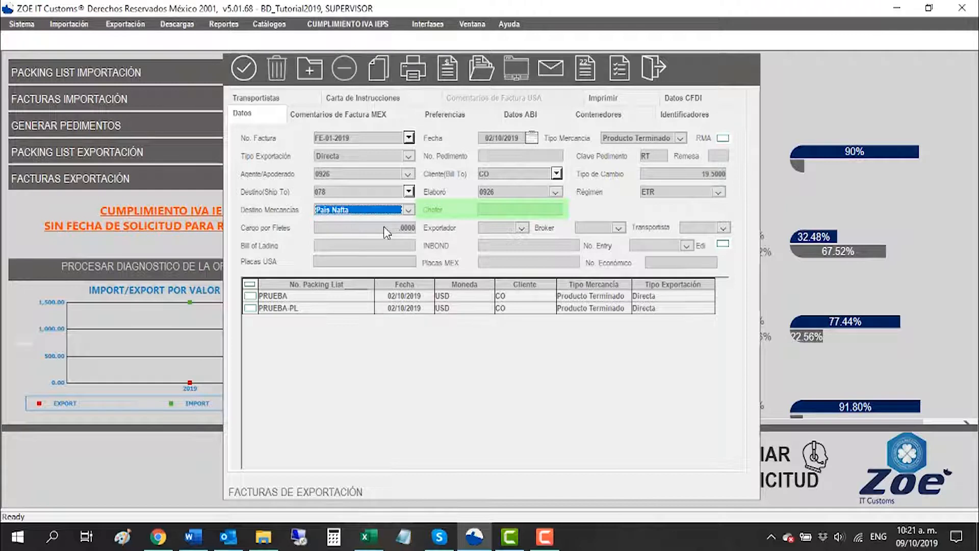
{"action": "left_click", "coordinate": [499, 210]}
{"action": "type", "text": "juan perez"}
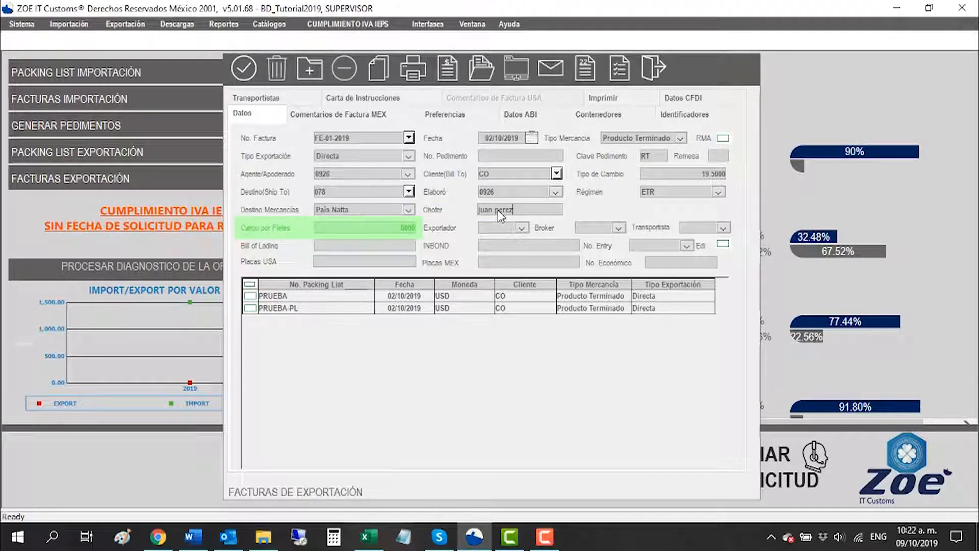
{"action": "left_click", "coordinate": [345, 227]}
{"action": "type", "text": "100"}
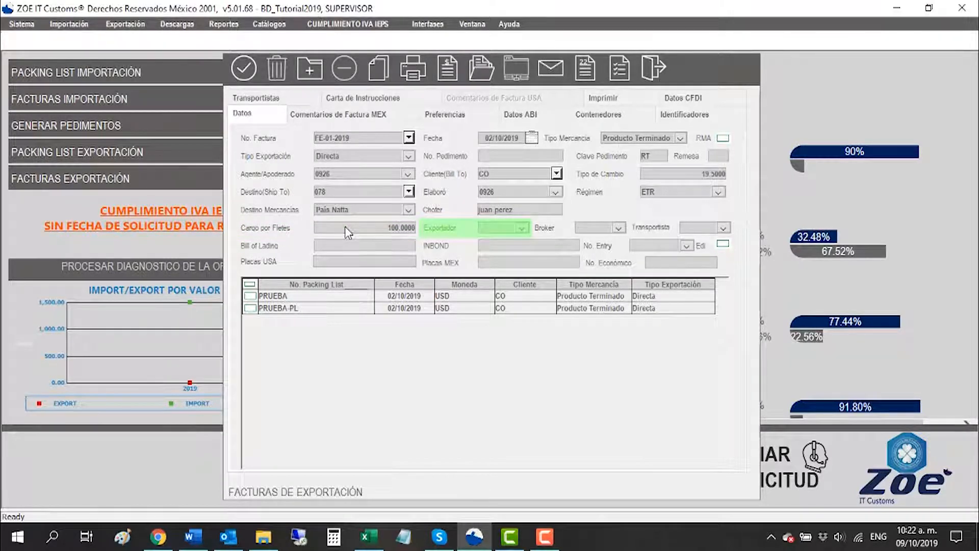
Step: Set the invoice's broker to AAJR and its carrier to 010, leaving the exporter blank
{"action": "left_click", "coordinate": [505, 227]}
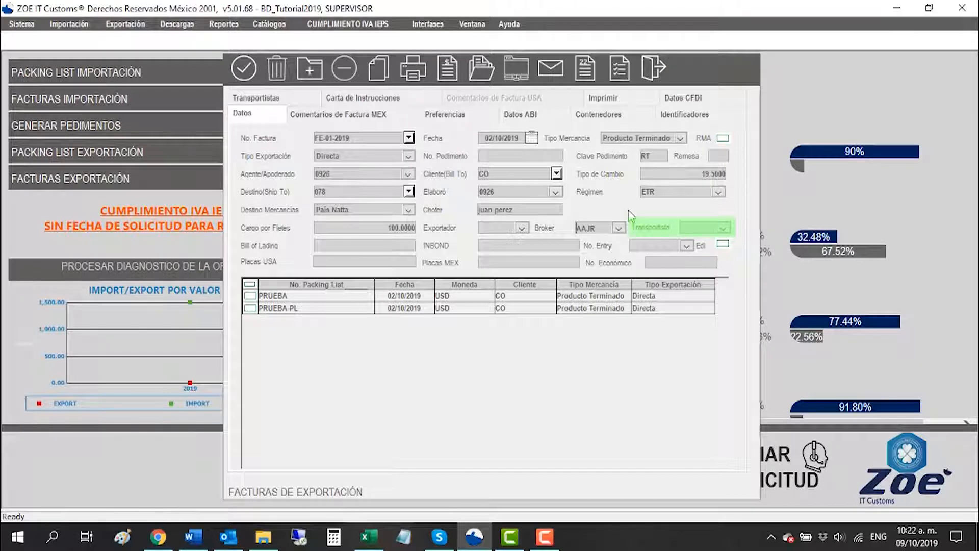
{"action": "type", "text": "010"}
{"action": "key", "text": "Tab"}
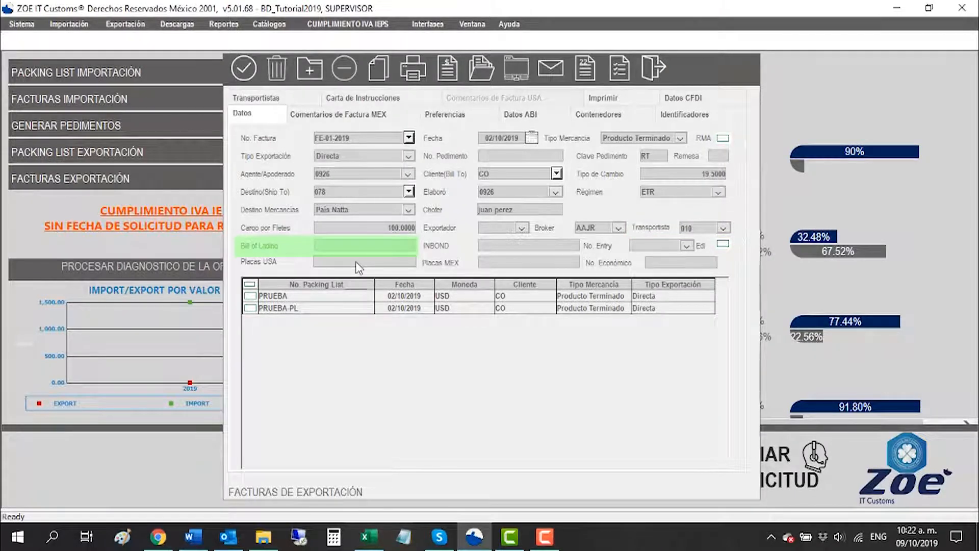
{"action": "left_click", "coordinate": [492, 247]}
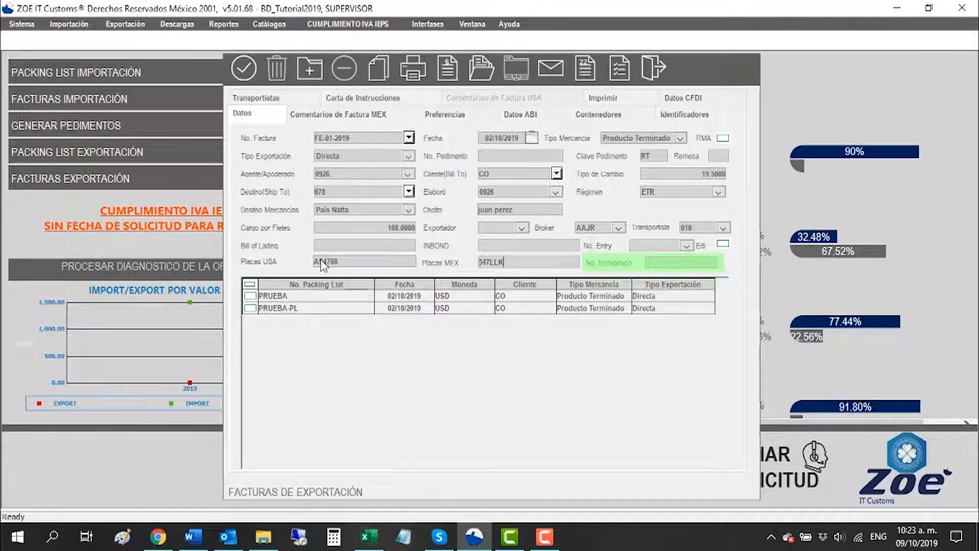
{"action": "left_click", "coordinate": [667, 264]}
{"action": "type", "text": "EC01"}
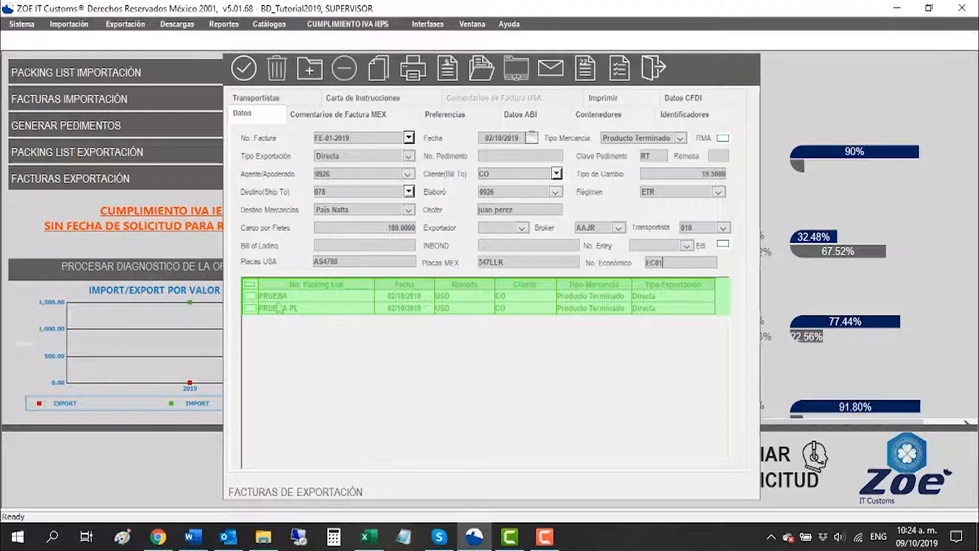
Step: Include the PRUEBA packing list in the export invoice and save the invoice
{"action": "left_click", "coordinate": [250, 297]}
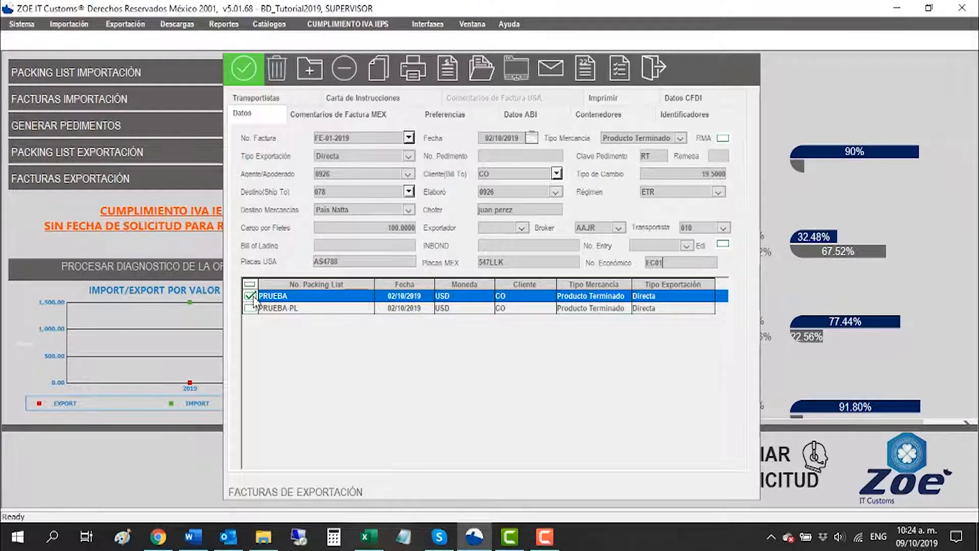
{"action": "left_click", "coordinate": [249, 70]}
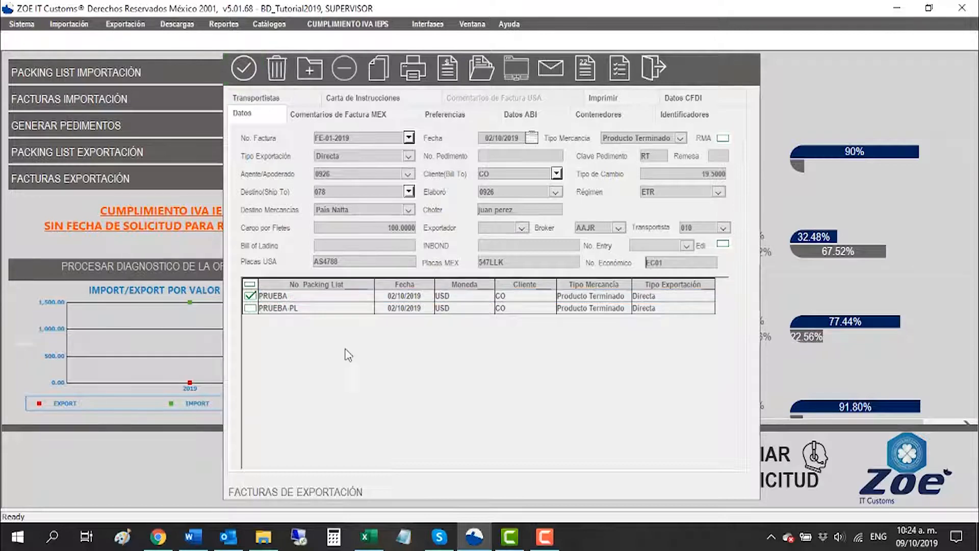
Step: Add the predefined AMERICANA comment to the invoice's Mexican comments
{"action": "left_click", "coordinate": [355, 117]}
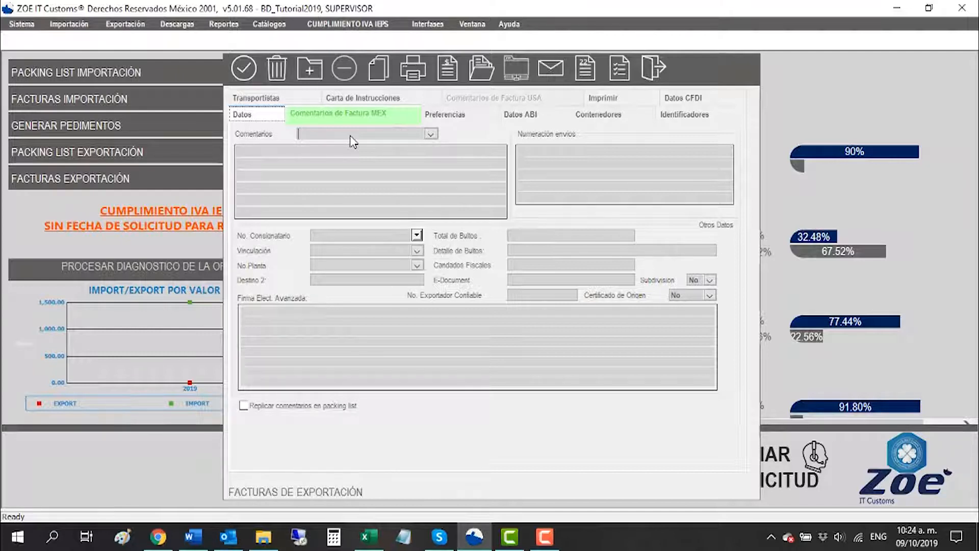
{"action": "left_click", "coordinate": [430, 132]}
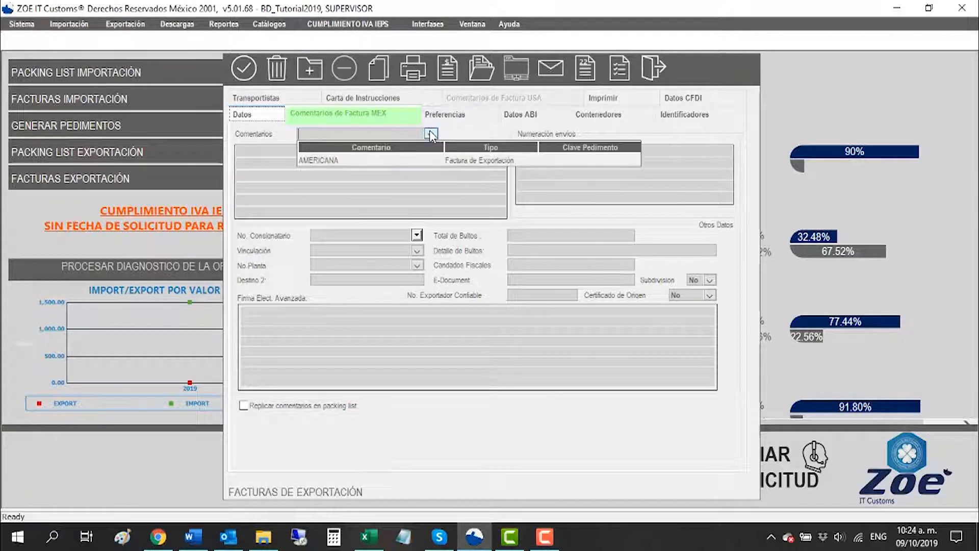
{"action": "left_click", "coordinate": [372, 157]}
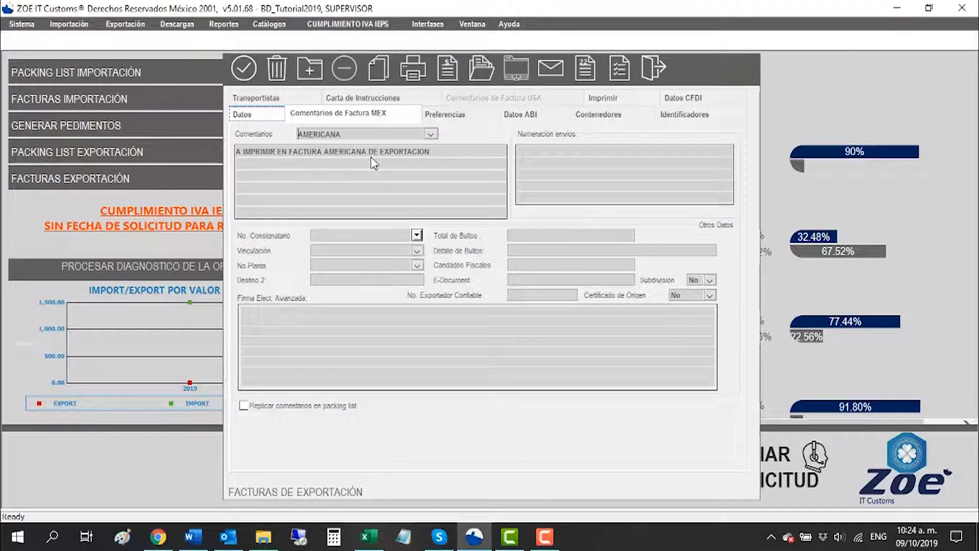
{"action": "key", "text": "Tab"}
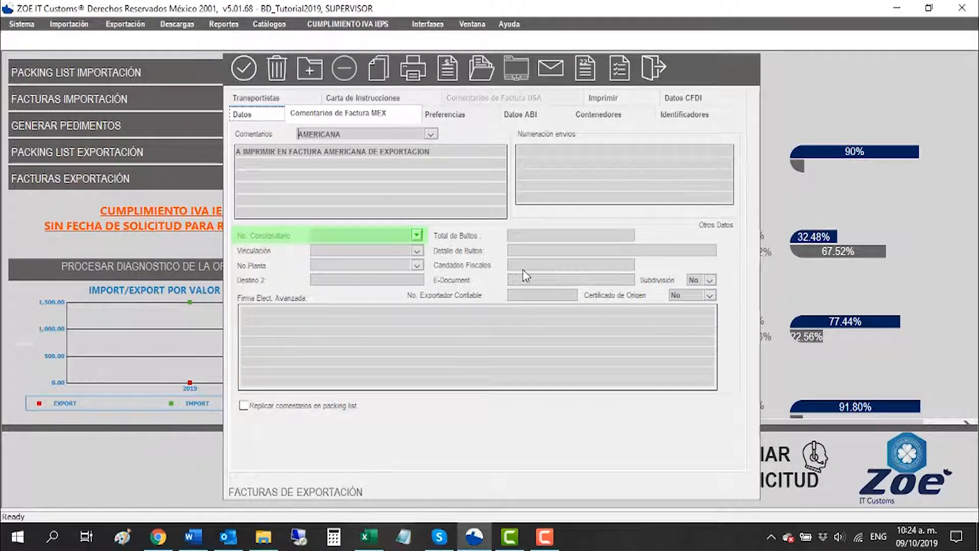
{"action": "key", "text": "Tab"}
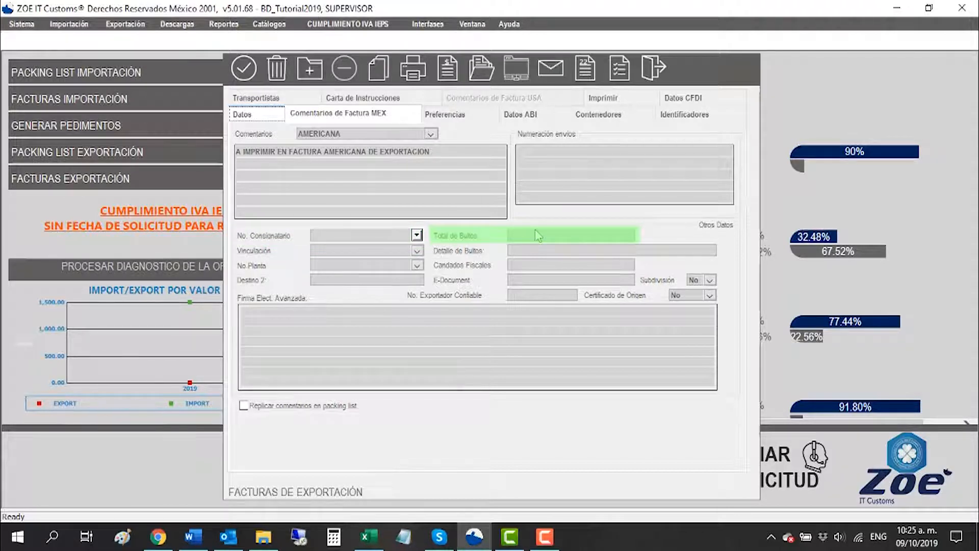
Step: Set Vinculación to Si and keep Certificado de Origen at No in the Mexican invoice comments
{"action": "key", "text": "Tab"}
{"action": "left_click", "coordinate": [356, 253]}
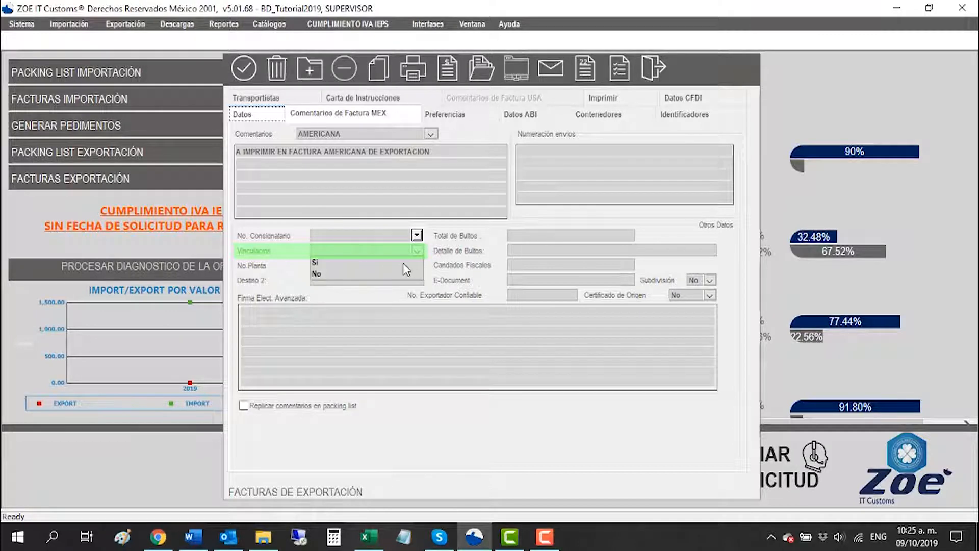
{"action": "left_click", "coordinate": [321, 262]}
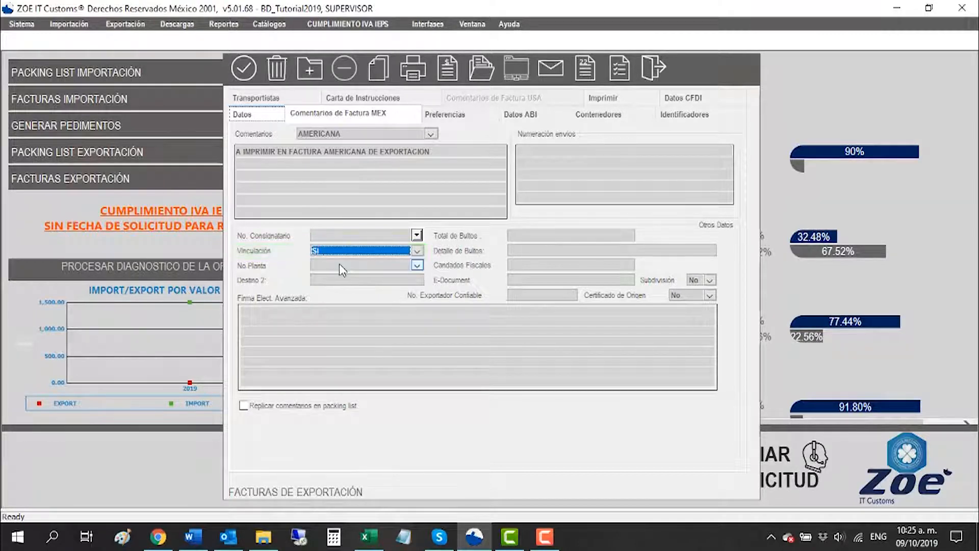
{"action": "left_click", "coordinate": [526, 285]}
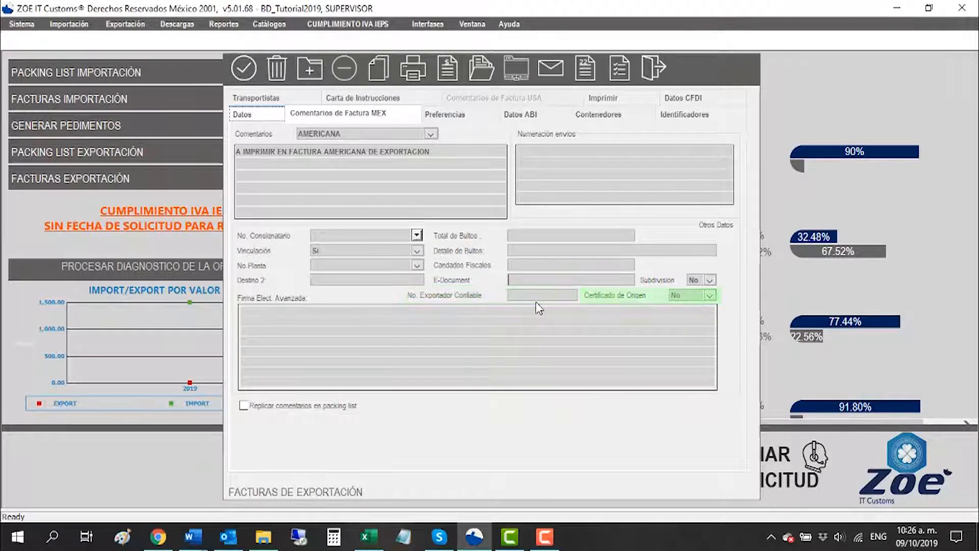
{"action": "left_click", "coordinate": [710, 295]}
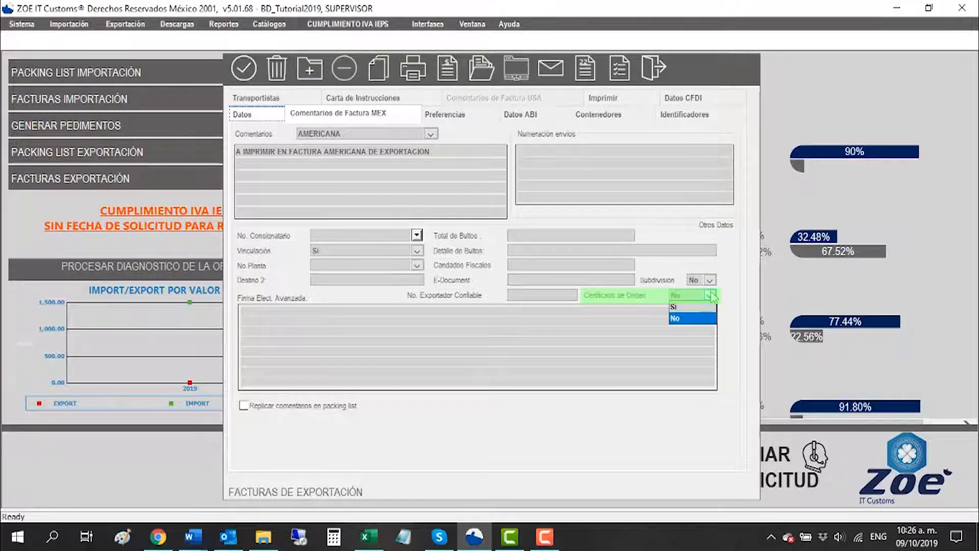
{"action": "left_click", "coordinate": [710, 295]}
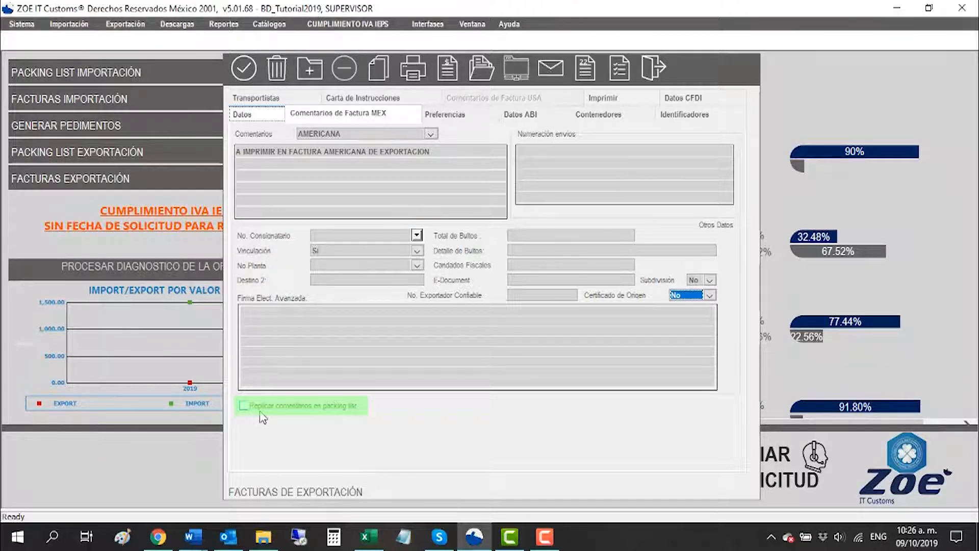
Step: Examine the invoice's preferences, including the options for Agente, Destino Mercancías, Bultos para Manifiesto and Tipo de Factura
{"action": "left_click", "coordinate": [460, 122]}
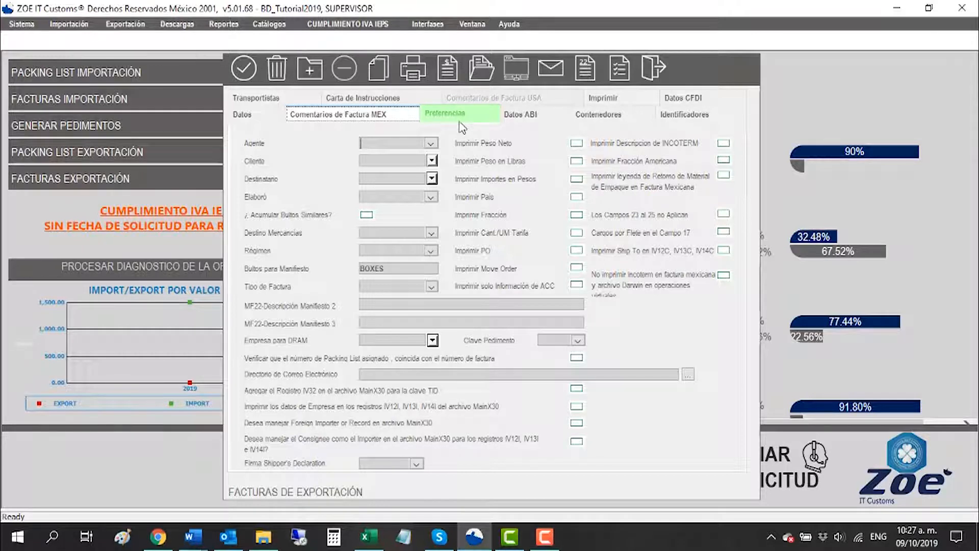
{"action": "left_click", "coordinate": [431, 144]}
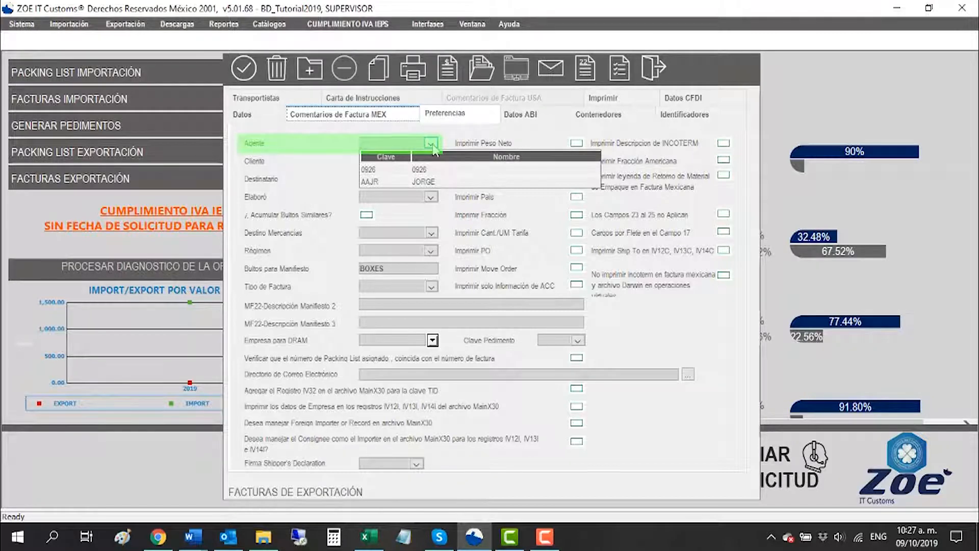
{"action": "left_click", "coordinate": [296, 172]}
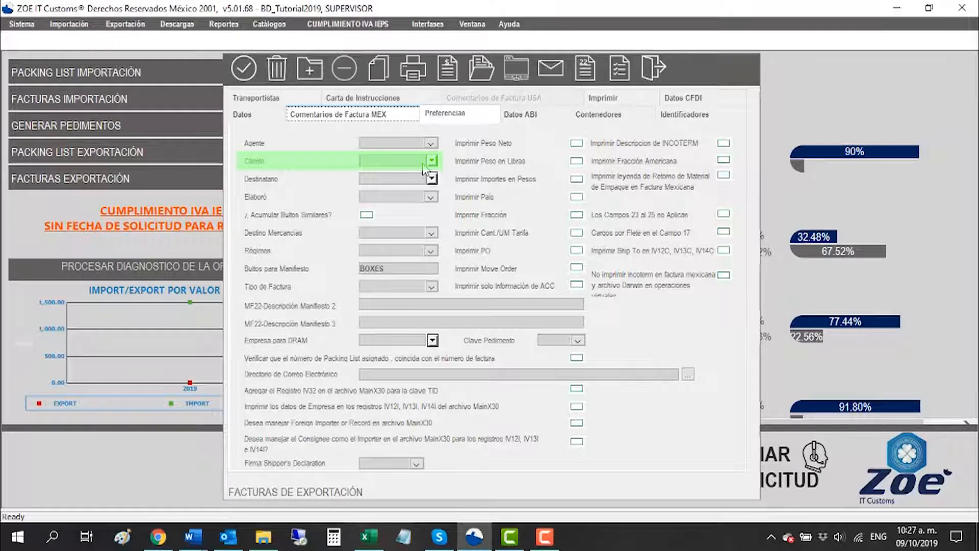
{"action": "left_click", "coordinate": [390, 181]}
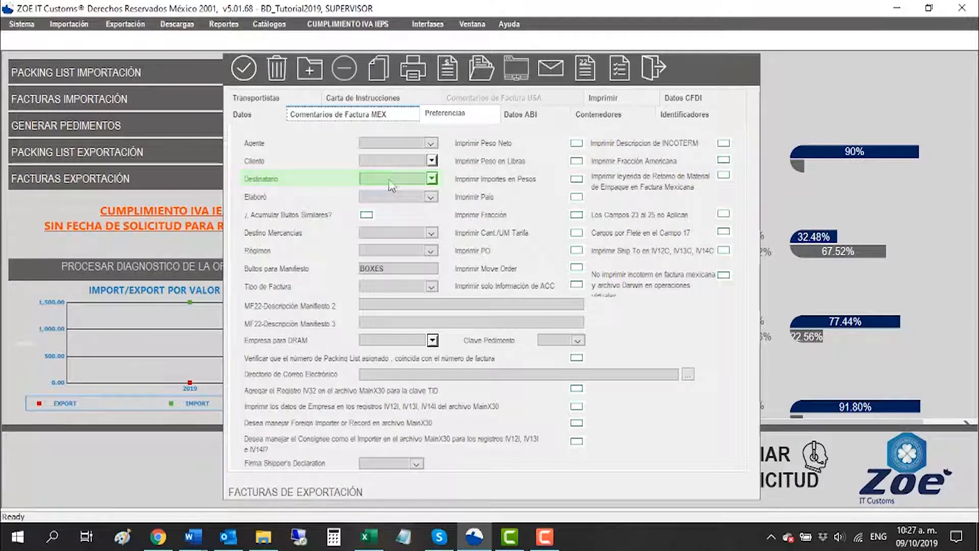
{"action": "left_click", "coordinate": [375, 197]}
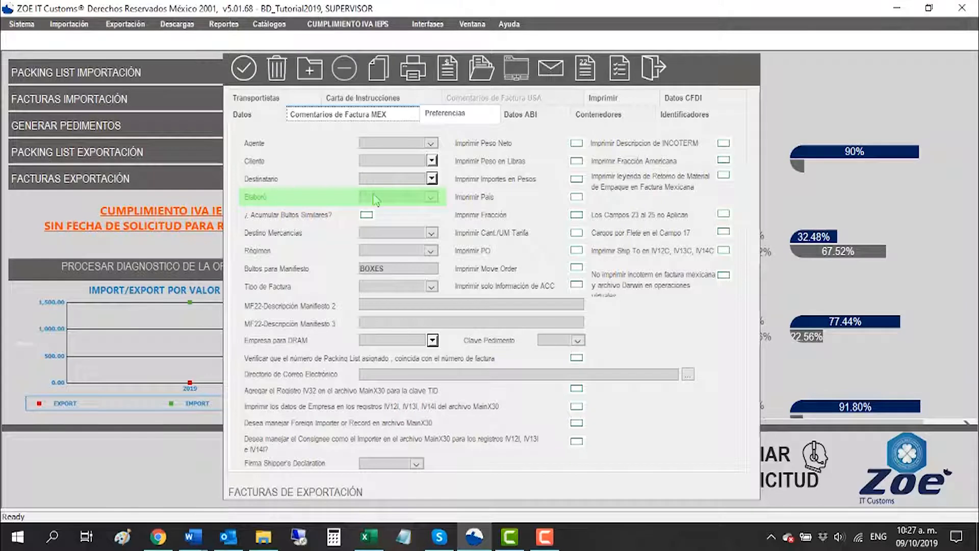
{"action": "left_click", "coordinate": [369, 236]}
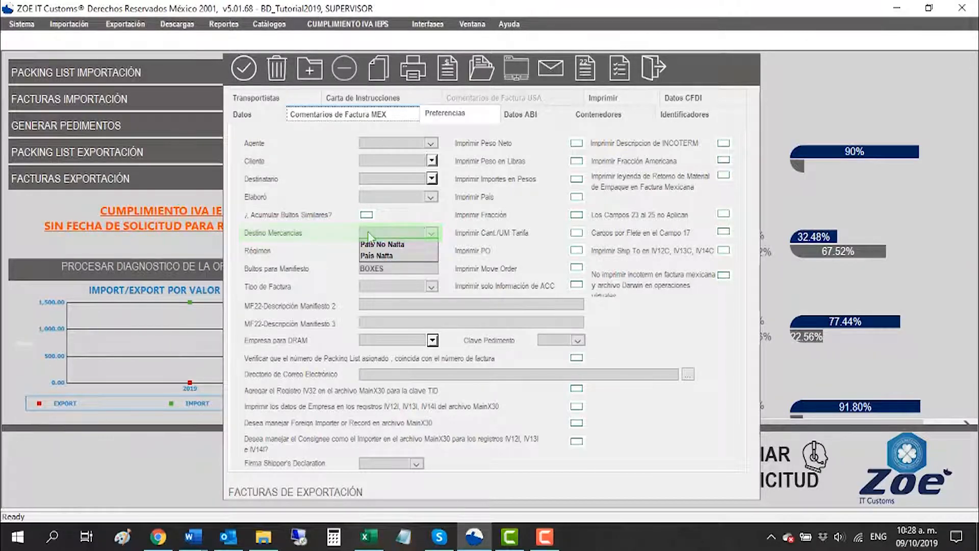
{"action": "left_click", "coordinate": [369, 236]}
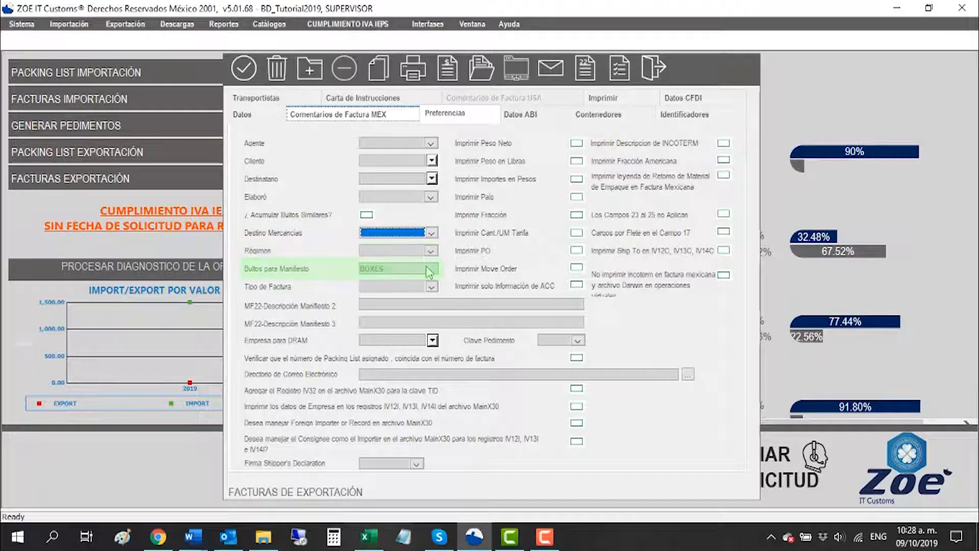
{"action": "left_click", "coordinate": [430, 272]}
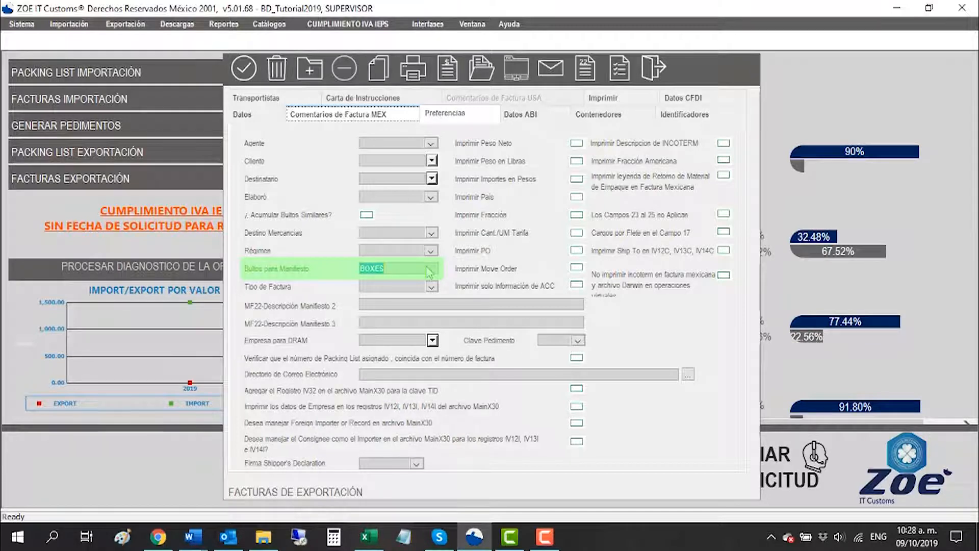
{"action": "key", "text": "Tab"}
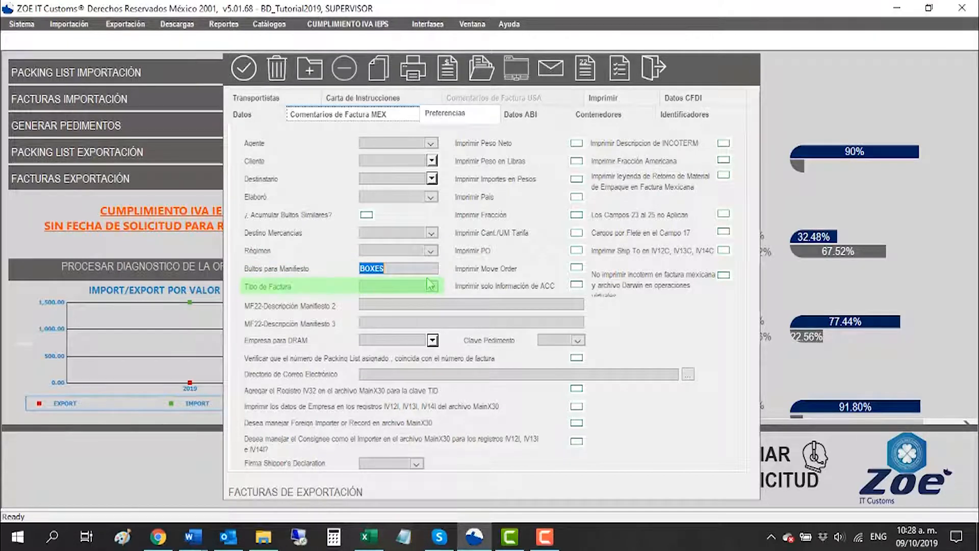
{"action": "left_click", "coordinate": [431, 287]}
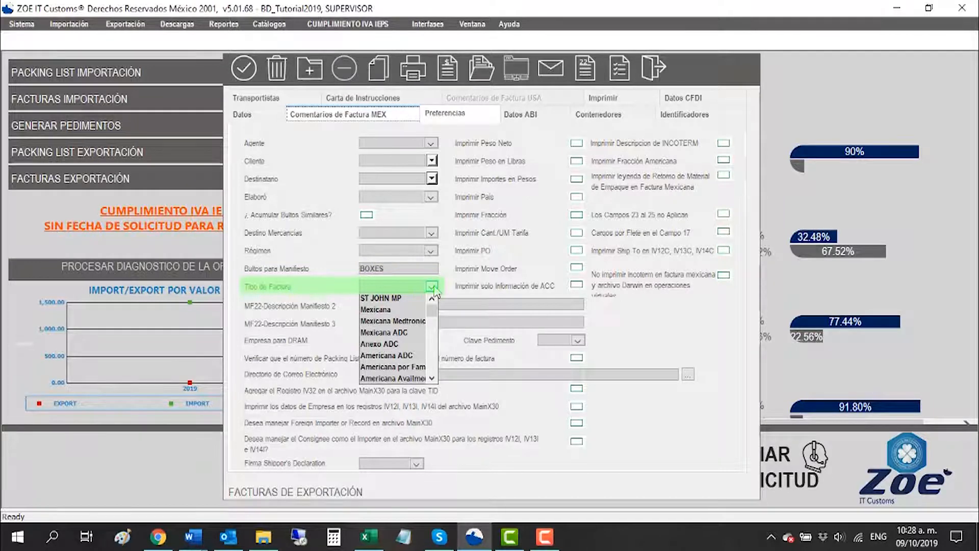
{"action": "left_click", "coordinate": [432, 287]}
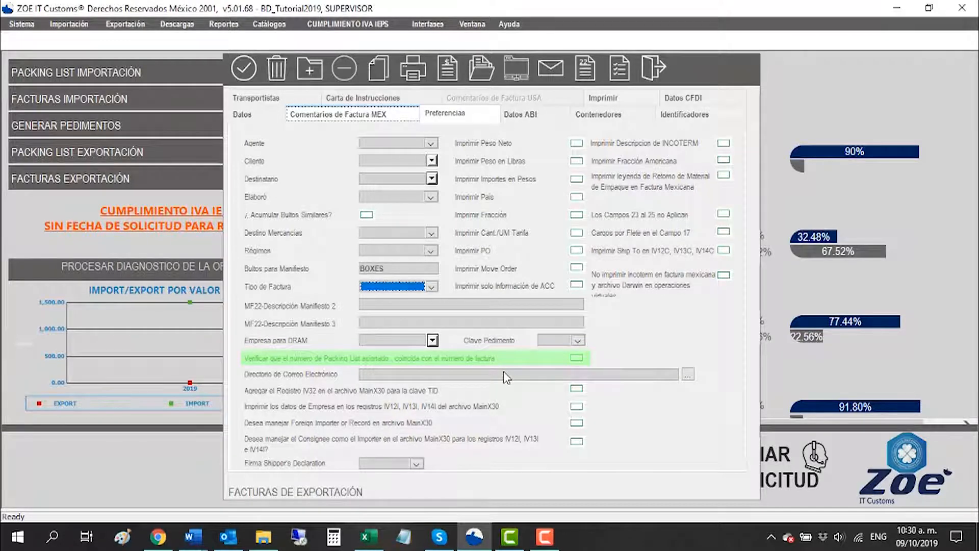
Step: Review the export invoice's ABI data and the container fields for number, type and plates
{"action": "left_click", "coordinate": [540, 117]}
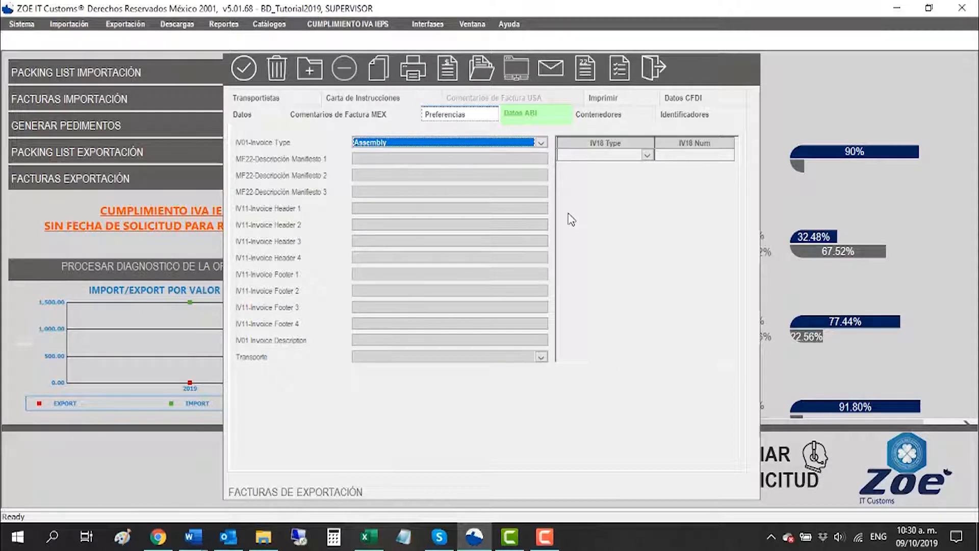
{"action": "left_click", "coordinate": [604, 116]}
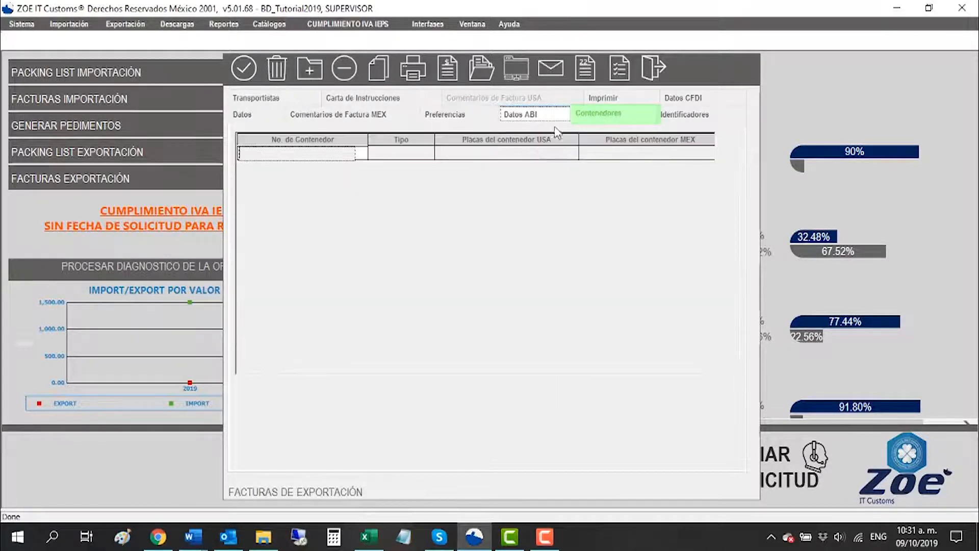
{"action": "left_click", "coordinate": [352, 162]}
{"action": "left_click_drag", "start_coordinate": [352, 161], "coordinate": [425, 163]}
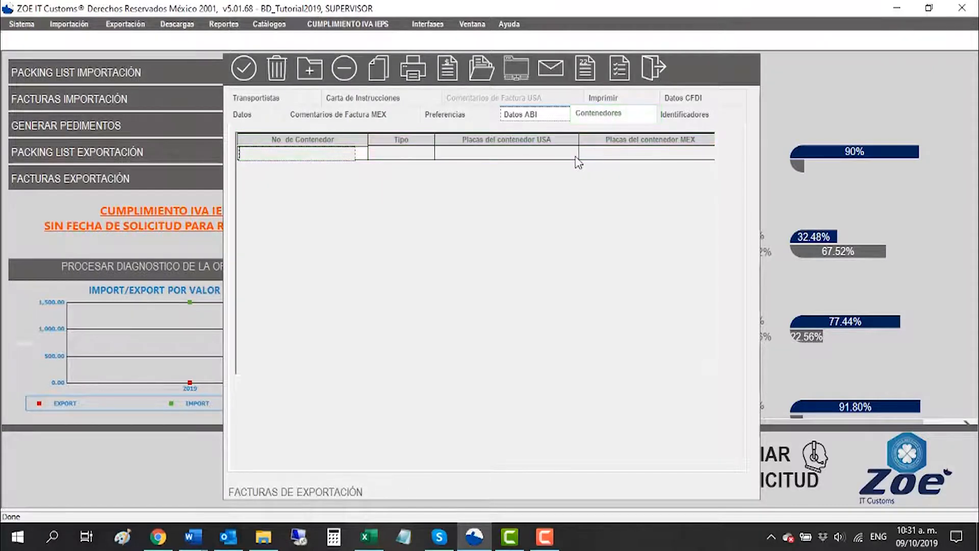
Step: Add the AG identifier, for ALMACEN GENERAL DE DEPOSITO, to the export invoice's identifiers
{"action": "left_click", "coordinate": [681, 115]}
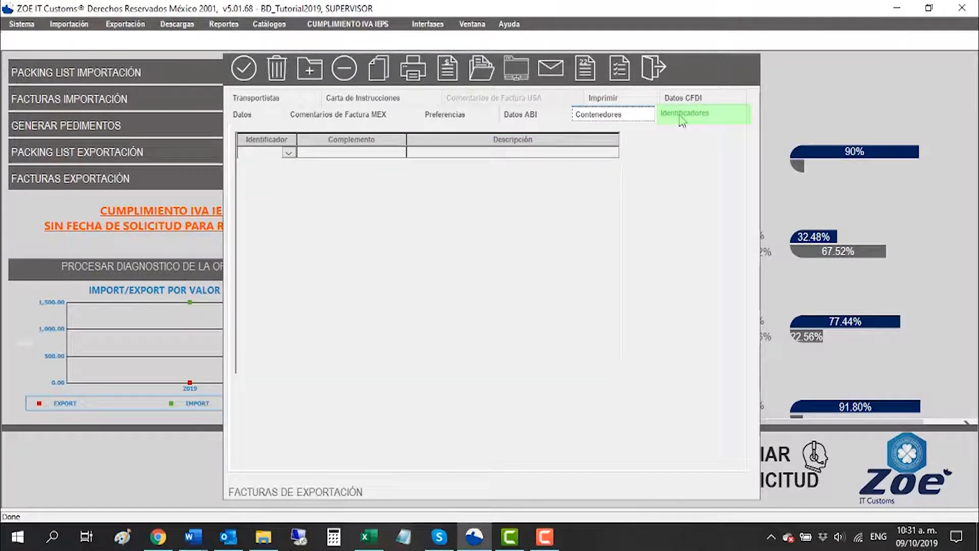
{"action": "left_click", "coordinate": [288, 153]}
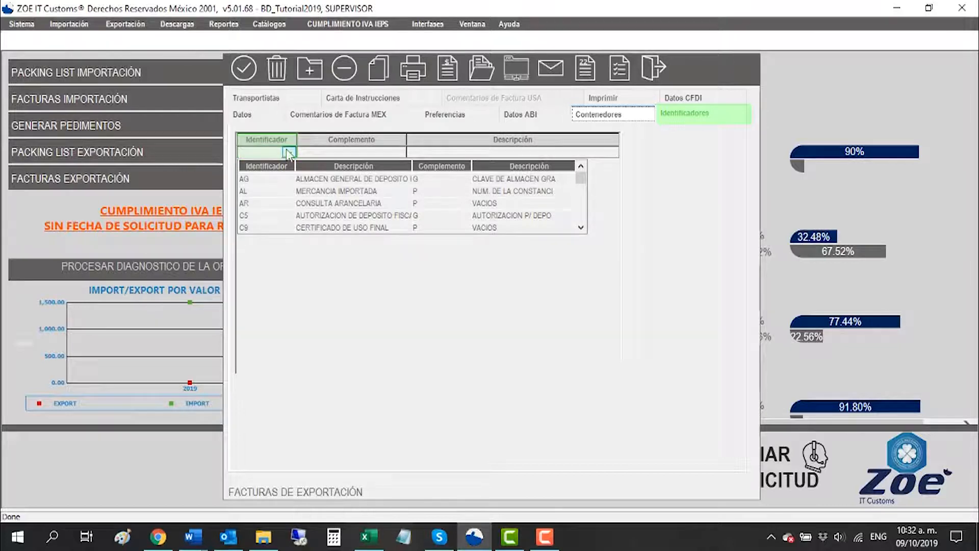
{"action": "left_click", "coordinate": [362, 156]}
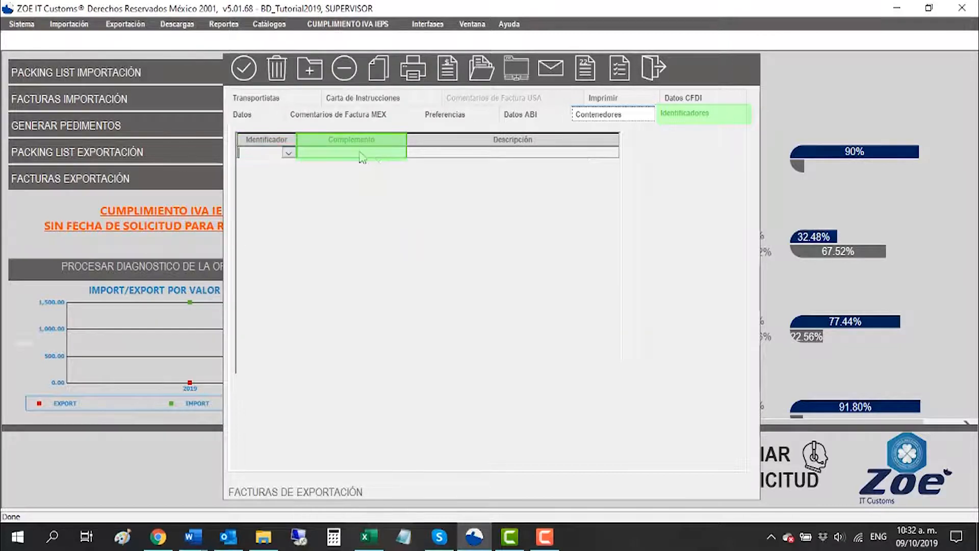
{"action": "left_click", "coordinate": [288, 153]}
{"action": "left_click", "coordinate": [250, 171]}
{"action": "left_click", "coordinate": [503, 154]}
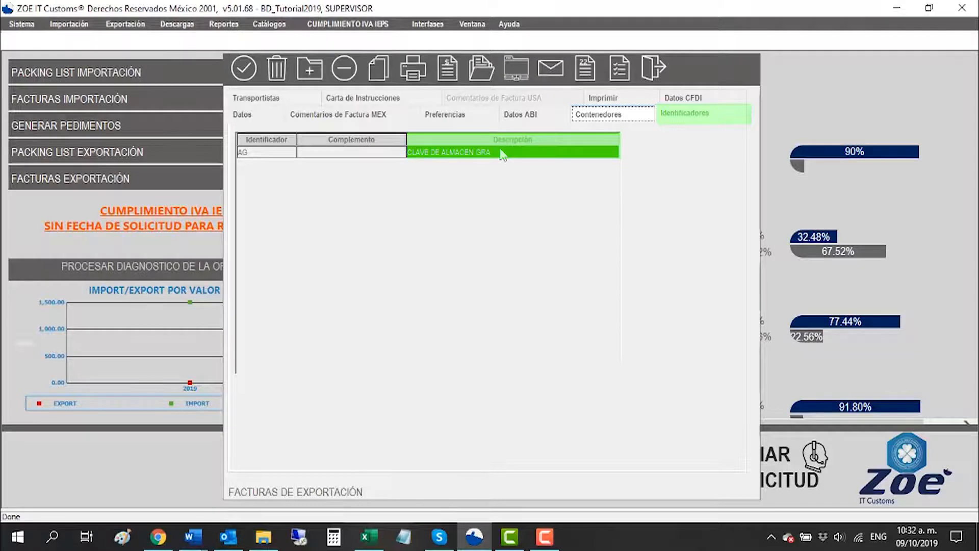
Step: Review the invoice's carriers and its instruction letter, including the transport types available for Transporte 1
{"action": "left_click", "coordinate": [260, 98]}
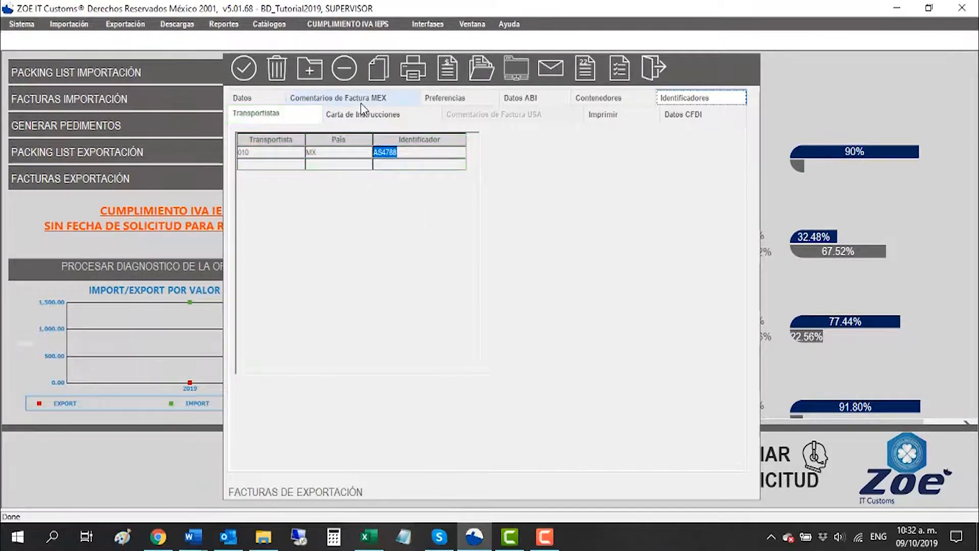
{"action": "left_click", "coordinate": [364, 117]}
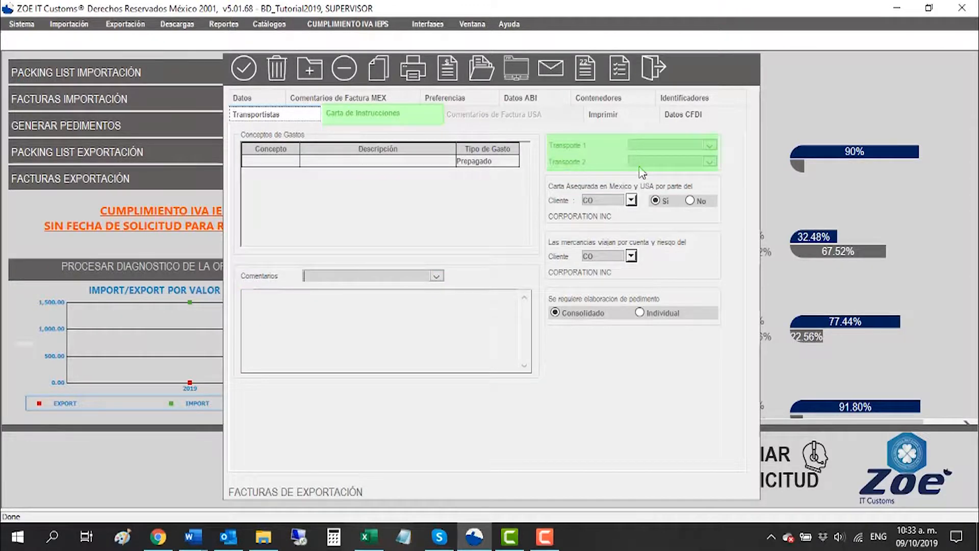
{"action": "left_click", "coordinate": [709, 146]}
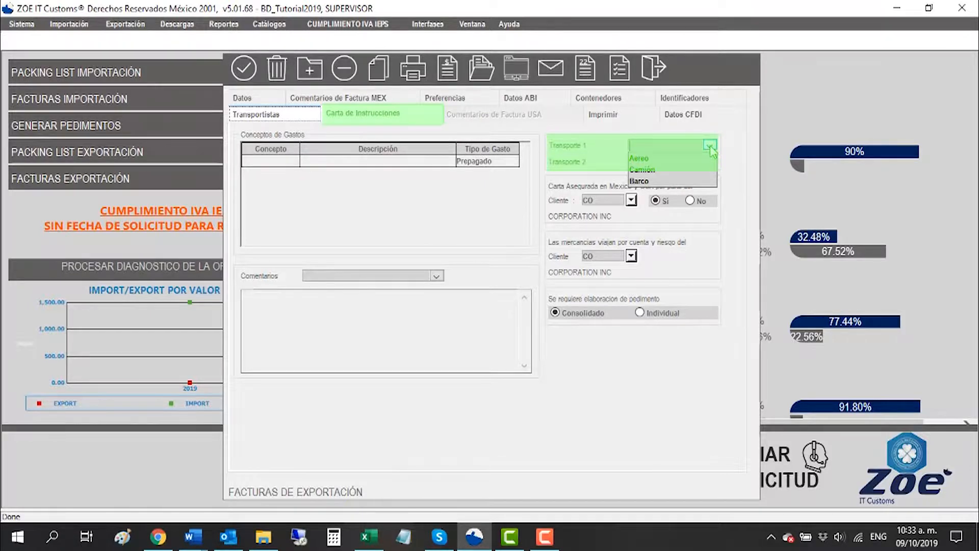
{"action": "left_click", "coordinate": [709, 146]}
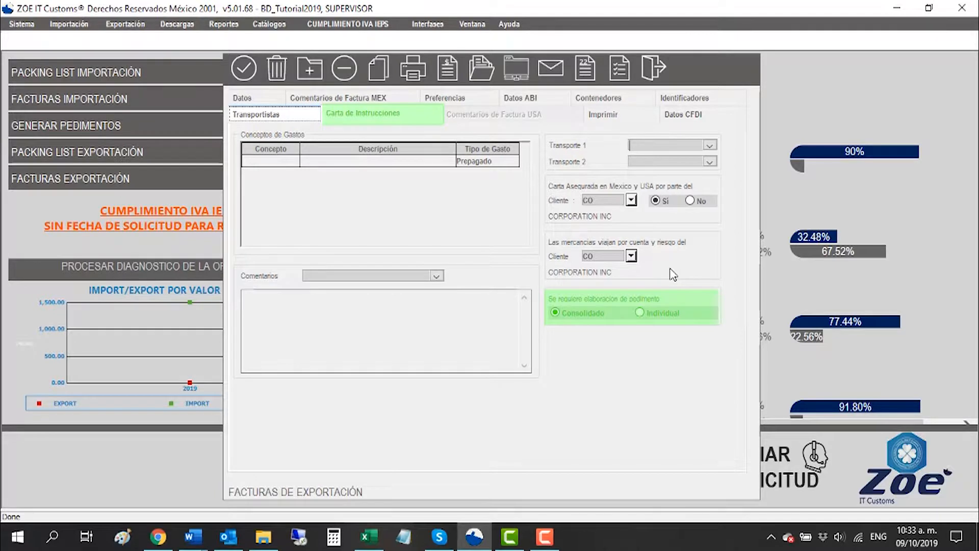
Step: Set the invoice printing selection to Relación de Facturas, after viewing the Rango de Facturas option
{"action": "left_click", "coordinate": [626, 116]}
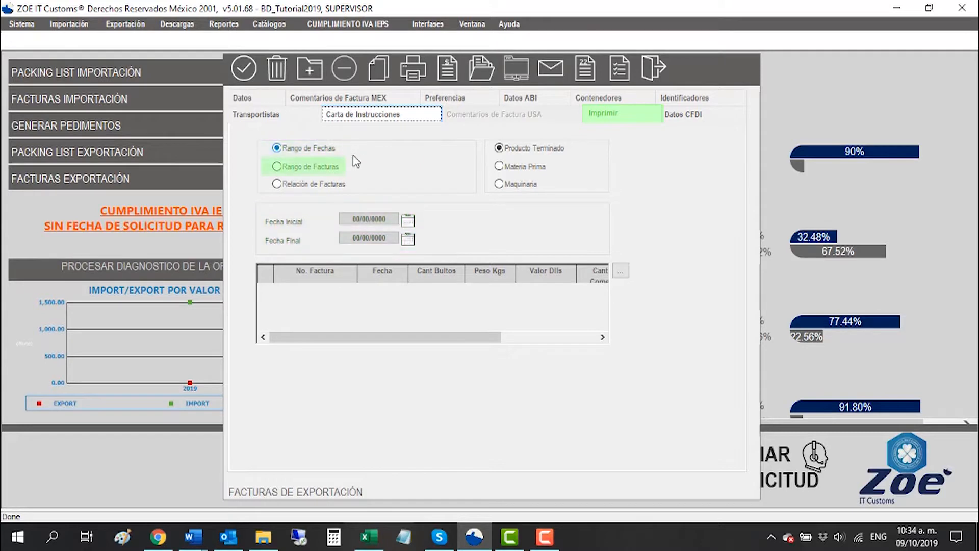
{"action": "left_click", "coordinate": [279, 169]}
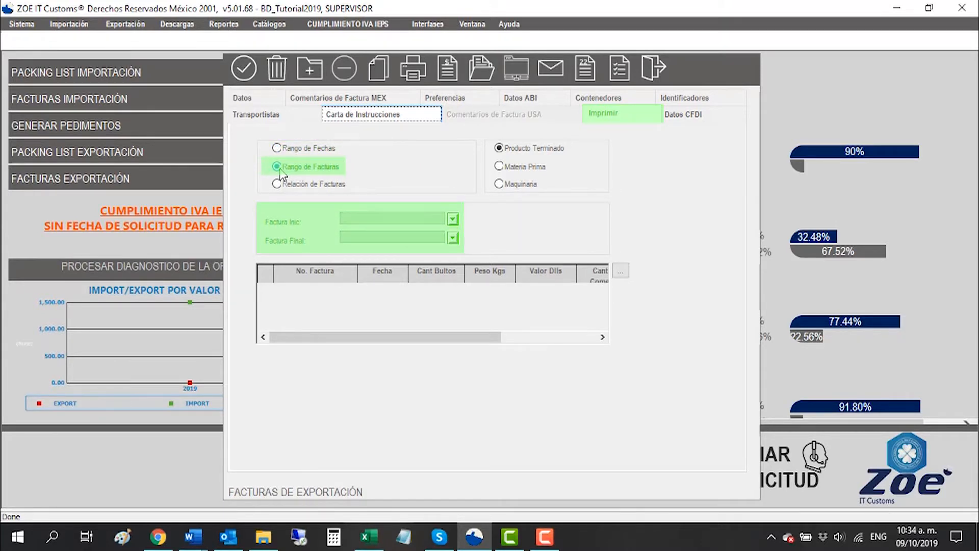
{"action": "left_click", "coordinate": [277, 184]}
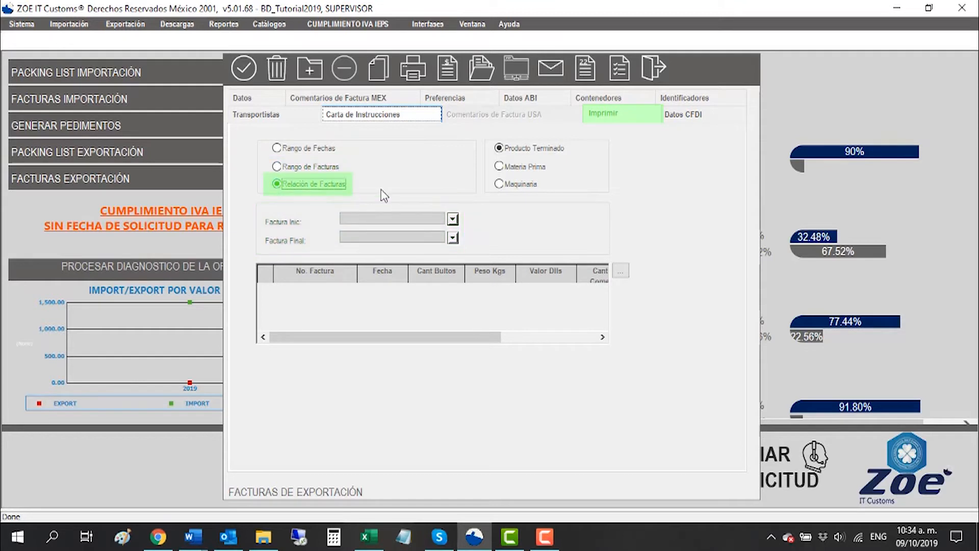